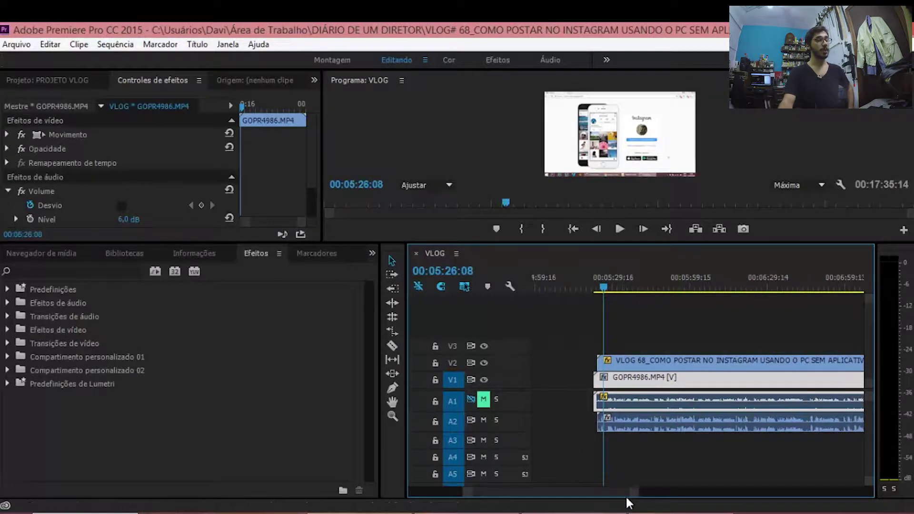
- Play back the opening of the VLOG 68 screen-recording clip from 00:05:24:21 to listen for background noise
drag(629, 492, 583, 490)
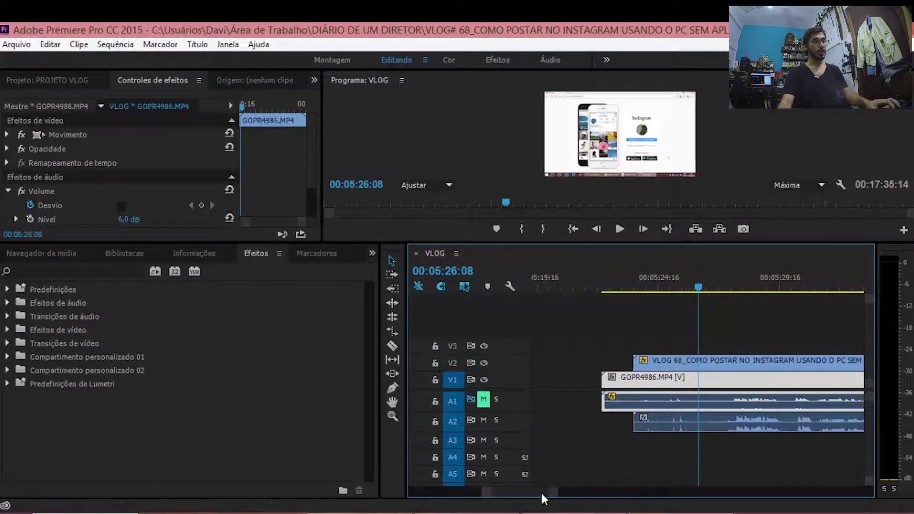
drag(556, 494, 559, 495)
key(space)
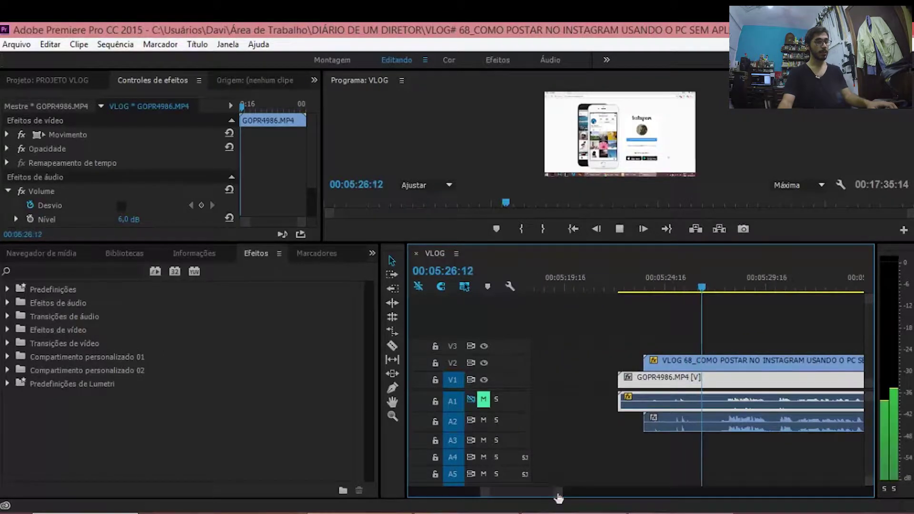
drag(655, 280, 670, 285)
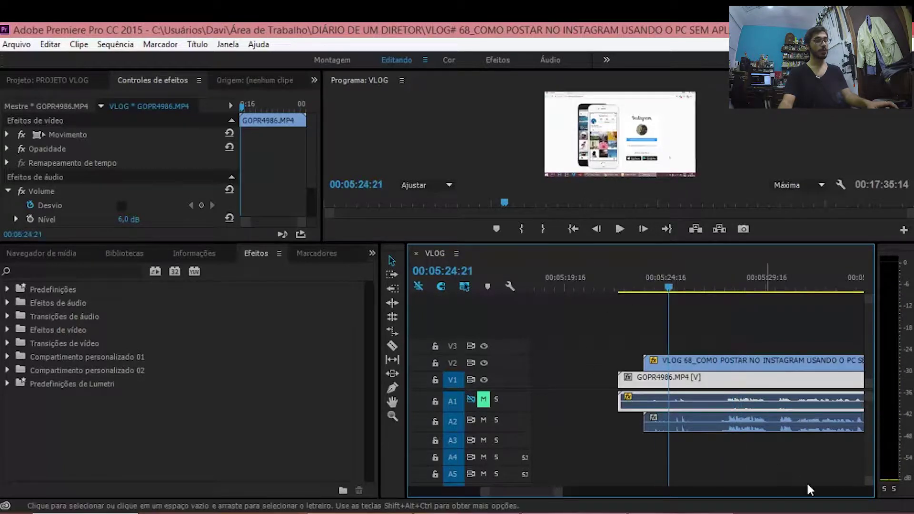
click(824, 513)
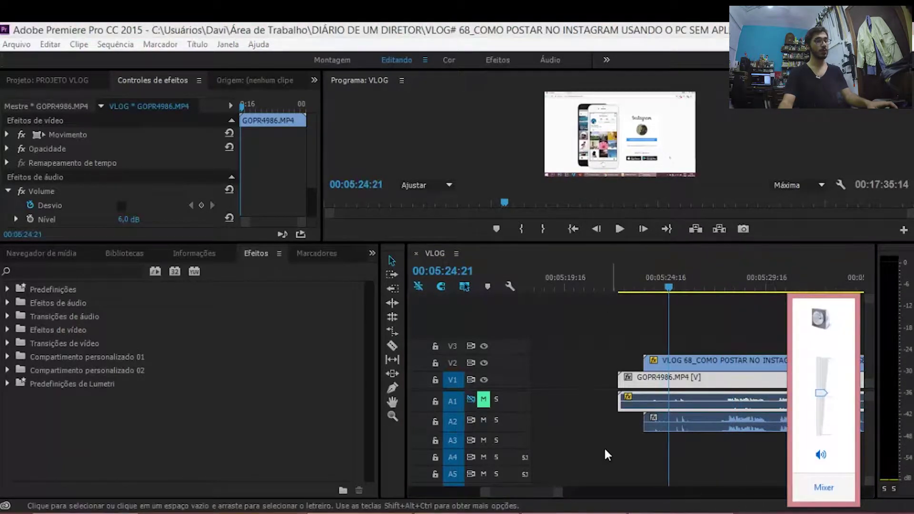
click(599, 432)
key(space)
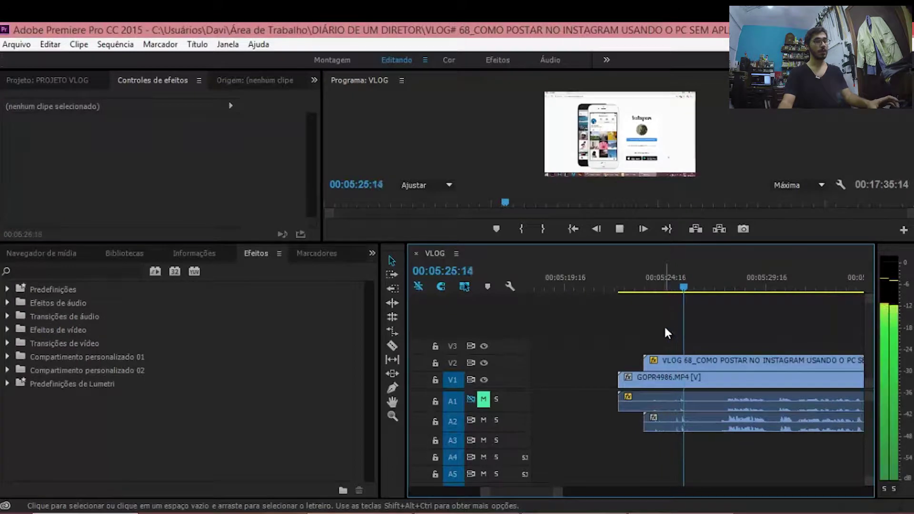
key(space)
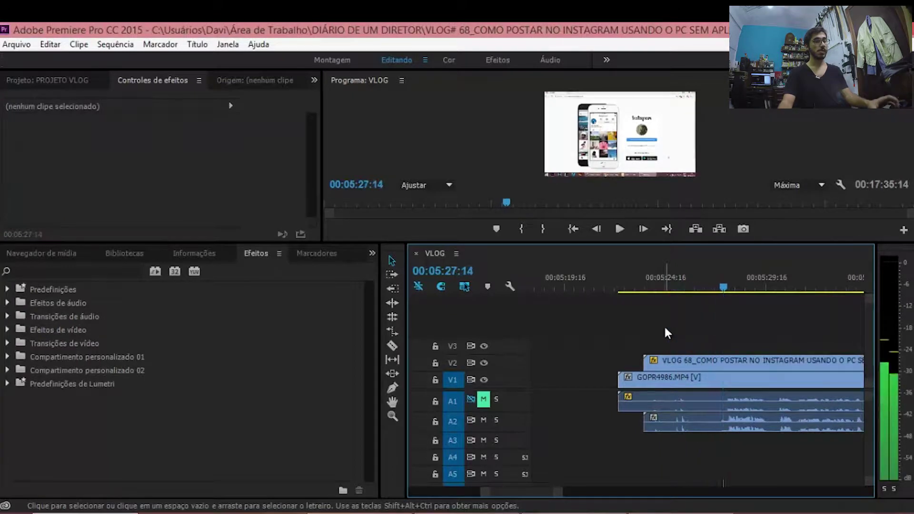
- Send the VLOG 68 screen-recording clip on track A2 to Adobe Audition for editing, declining the audio hardware preferences review
click(687, 287)
drag(687, 285, 699, 293)
click(707, 425)
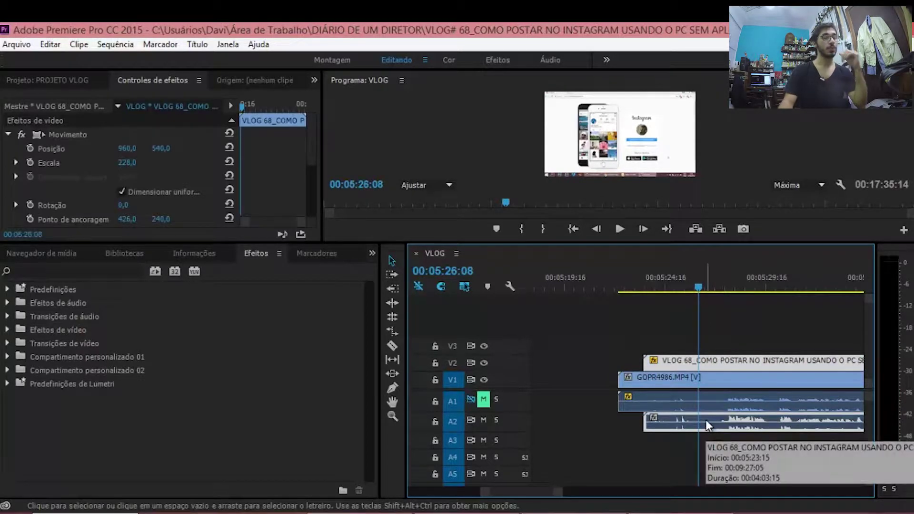
right_click(706, 419)
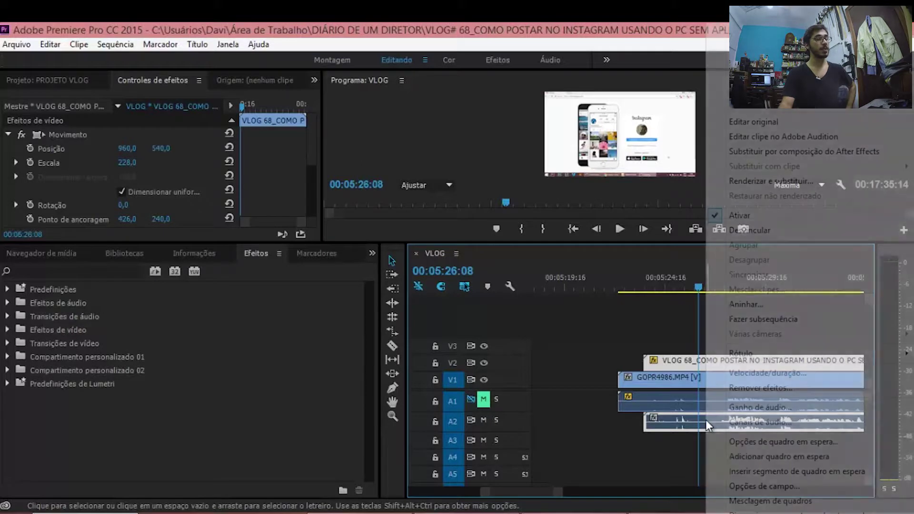
click(801, 137)
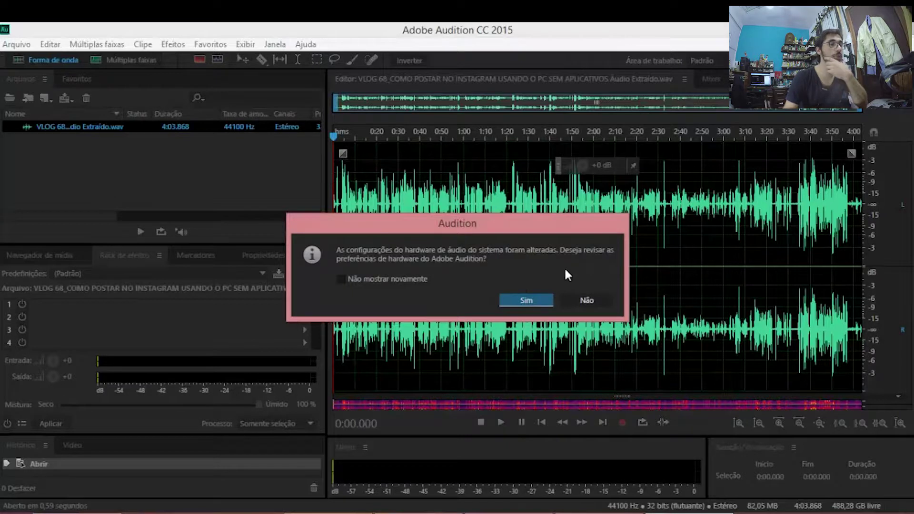
click(574, 300)
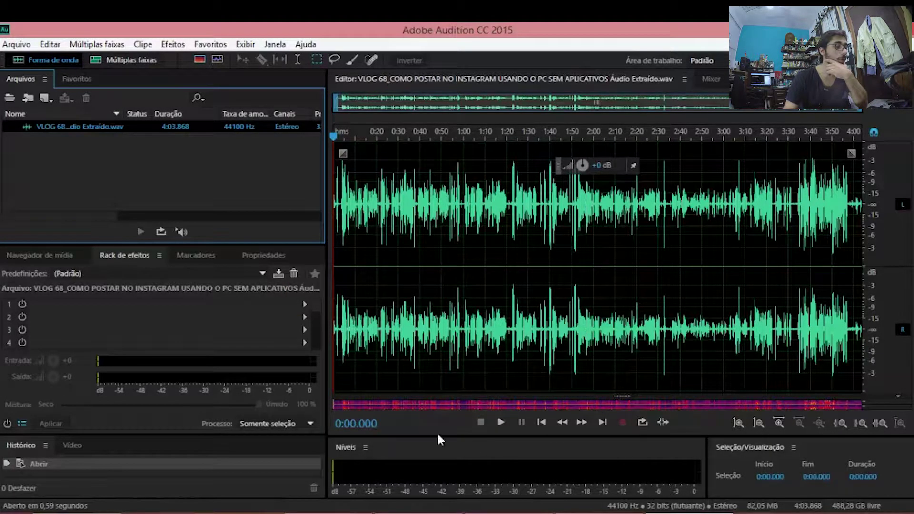
- Examine the extracted audio's waveform and play its first seconds to locate a passage containing only background noise
scroll(385, 288, up, 10)
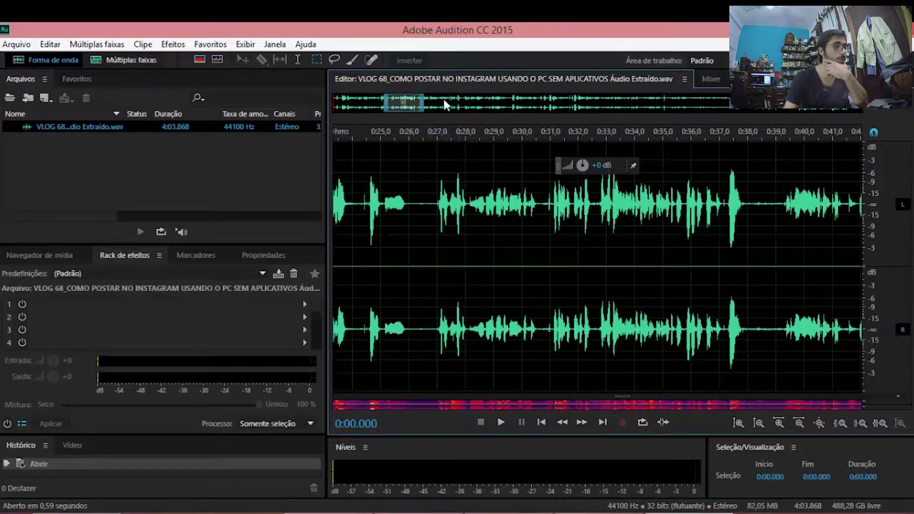
scroll(443, 198, down, 5)
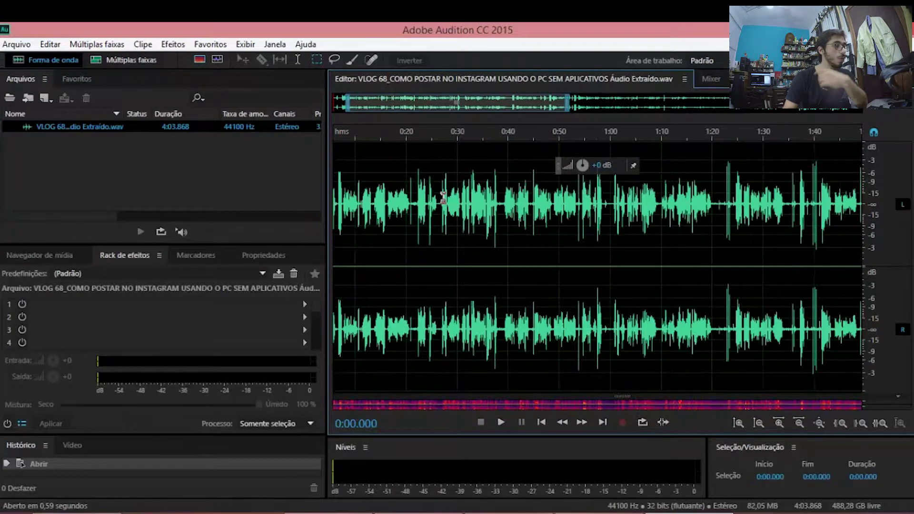
scroll(474, 234, up, 3)
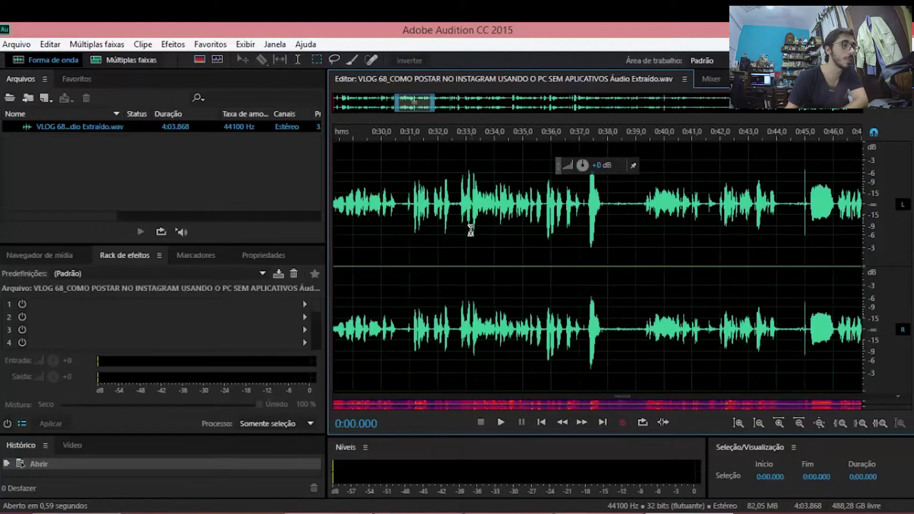
drag(443, 104, 385, 113)
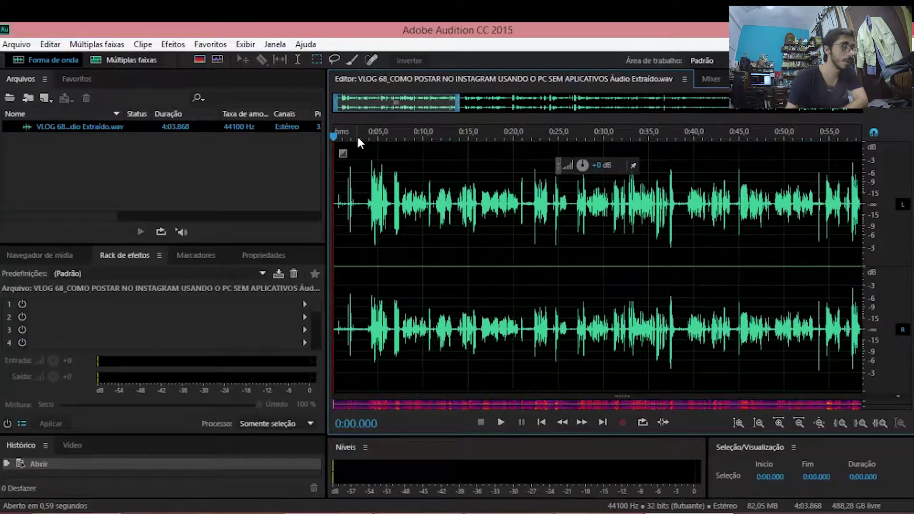
key(space)
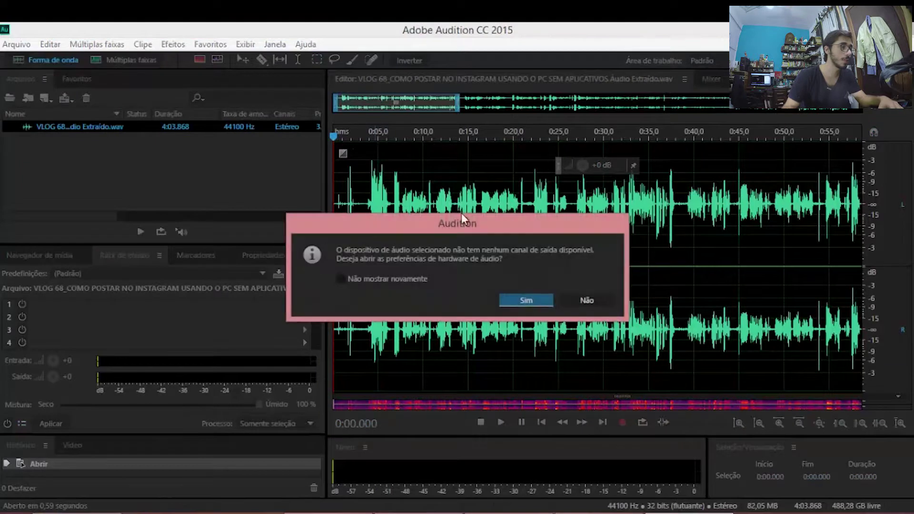
key(Escape)
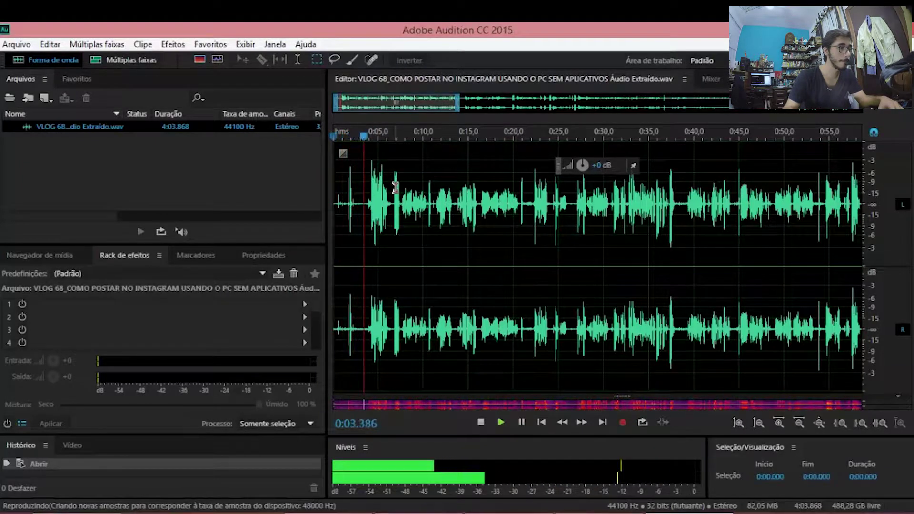
key(space)
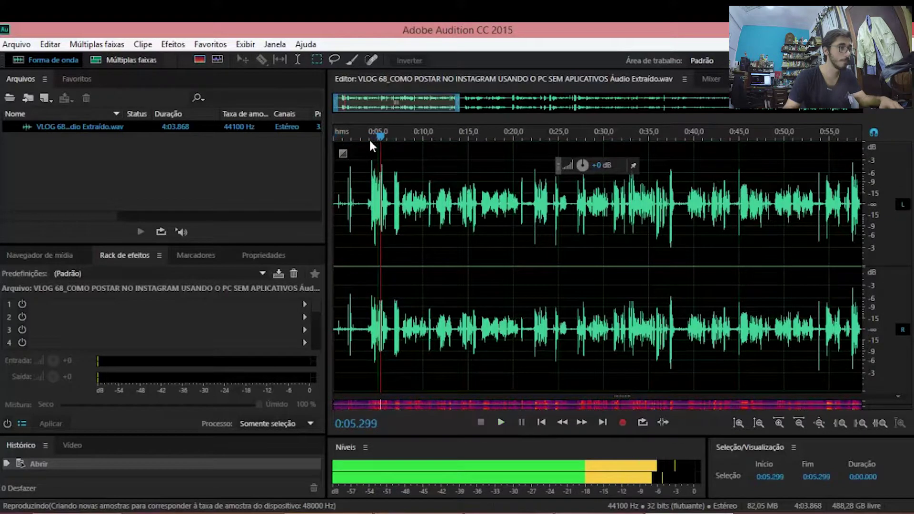
click(355, 137)
key(space)
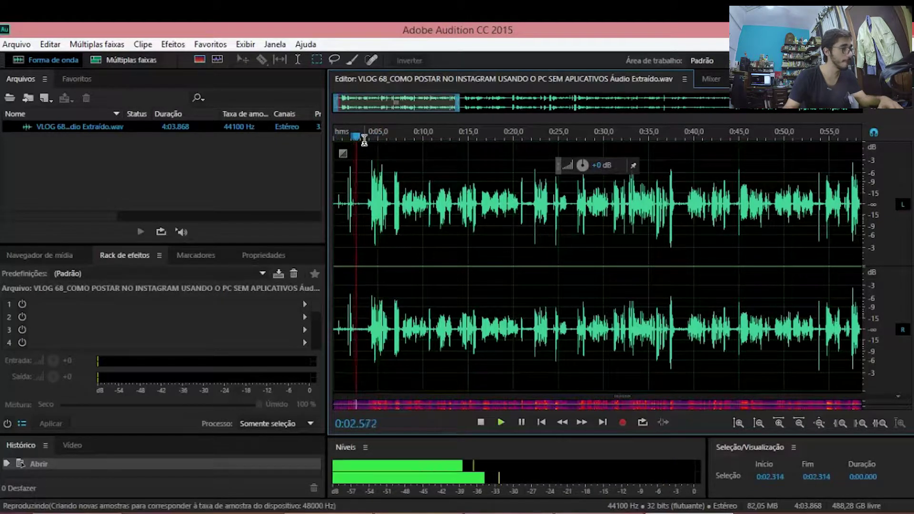
key(space)
- Select the speech-free passage from about 0:02.224 to 0:03.802 and capture it as the noise print
scroll(399, 224, up, 3)
scroll(399, 224, up, 2)
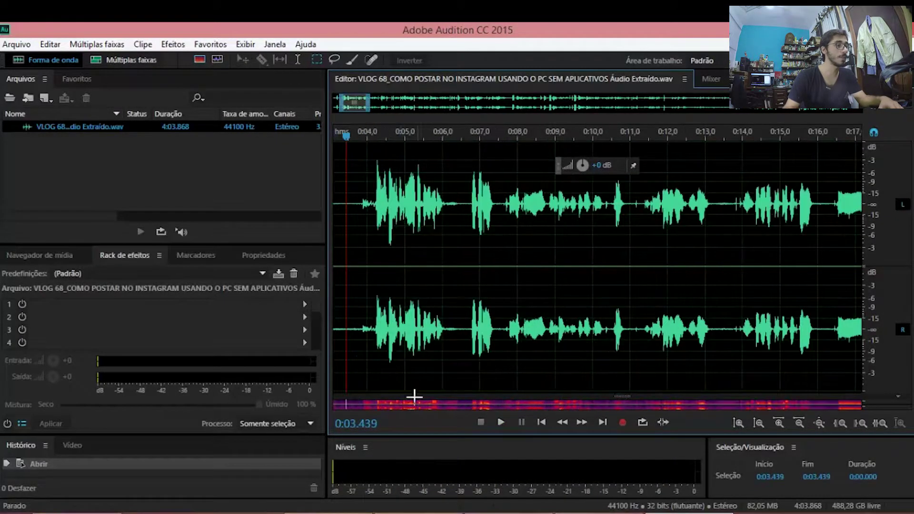
drag(350, 105, 342, 108)
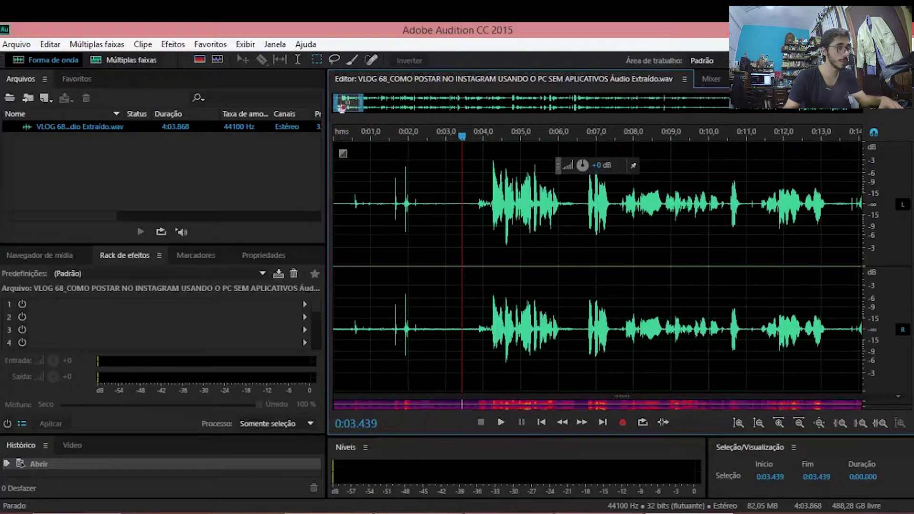
drag(477, 204, 417, 212)
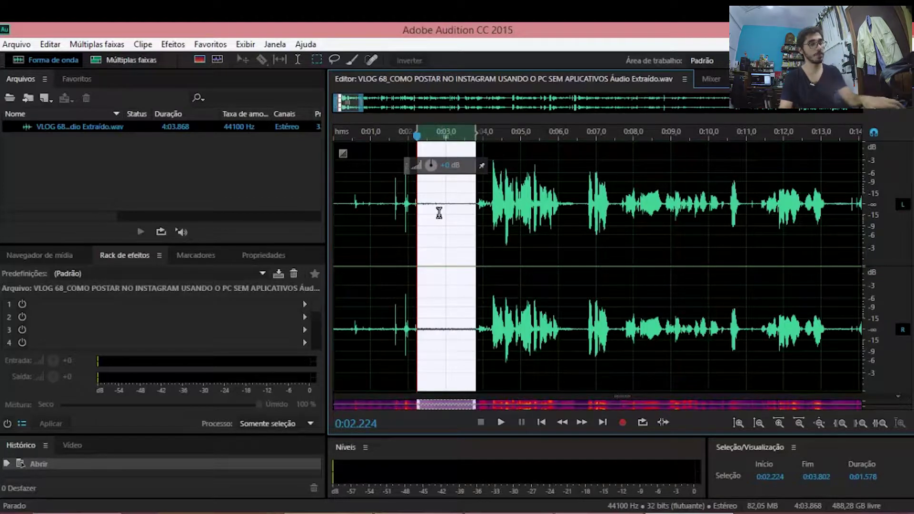
click(165, 45)
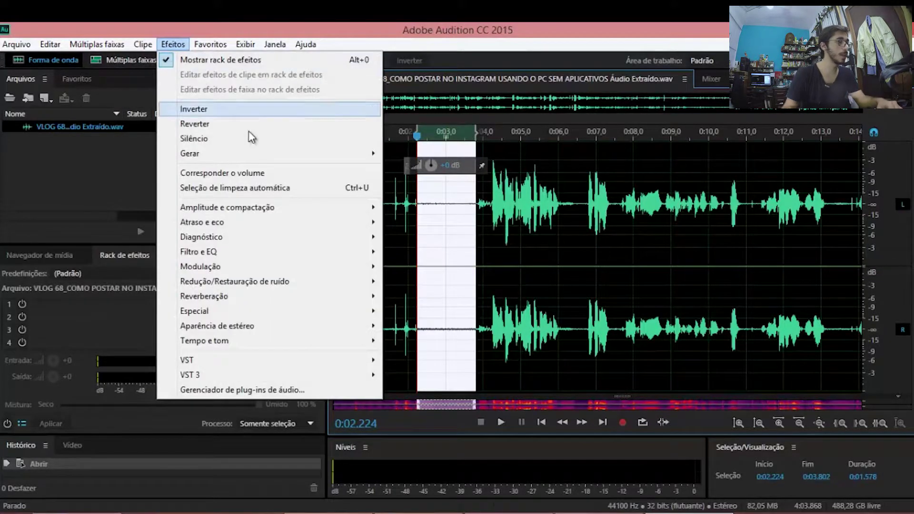
mouse_move(282, 286)
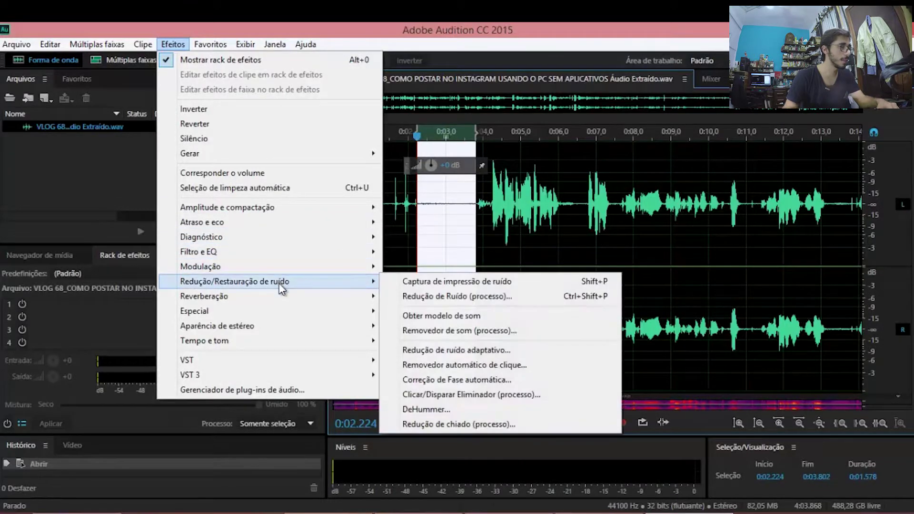
click(442, 283)
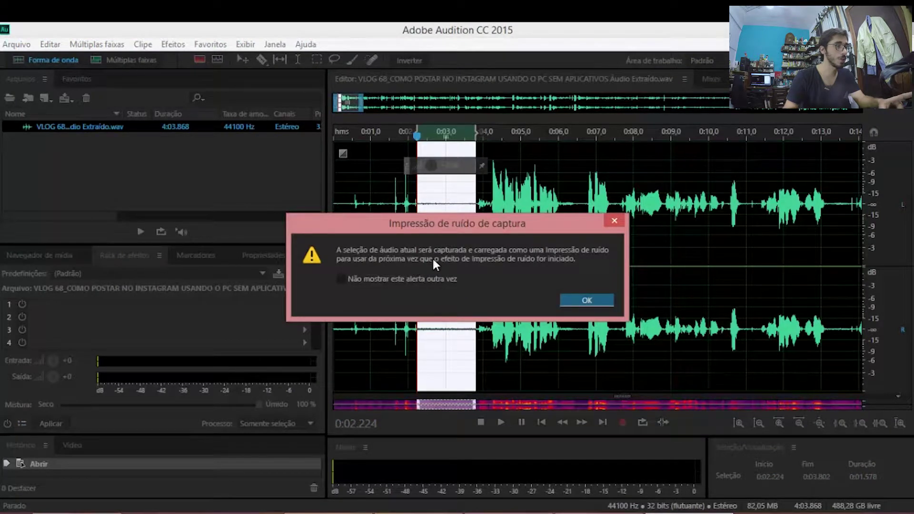
click(597, 298)
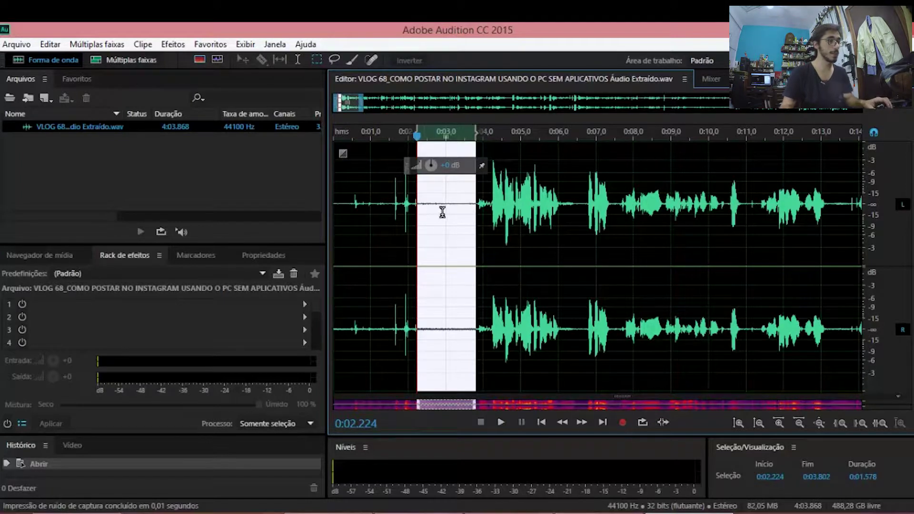
- Open the Noise Reduction process for the entire waveform and preview the audio with its current settings
scroll(446, 259, down, 5)
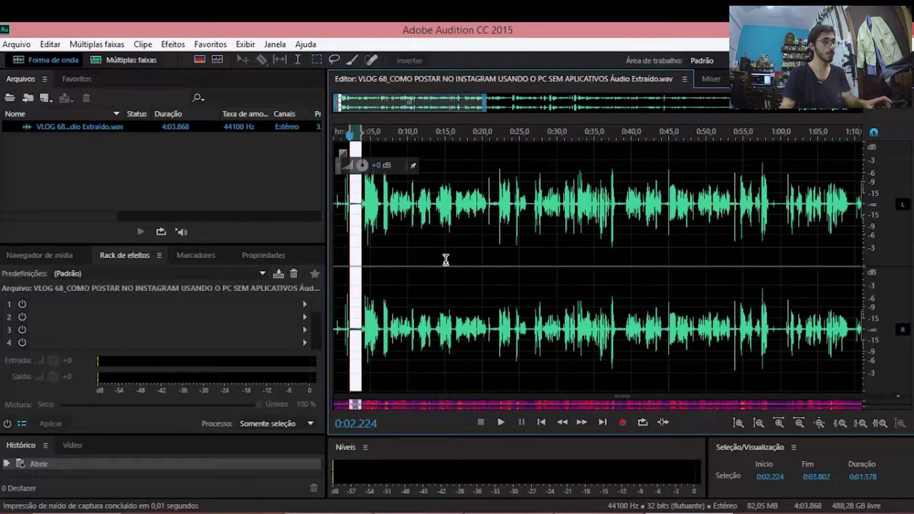
key(ctrl+a)
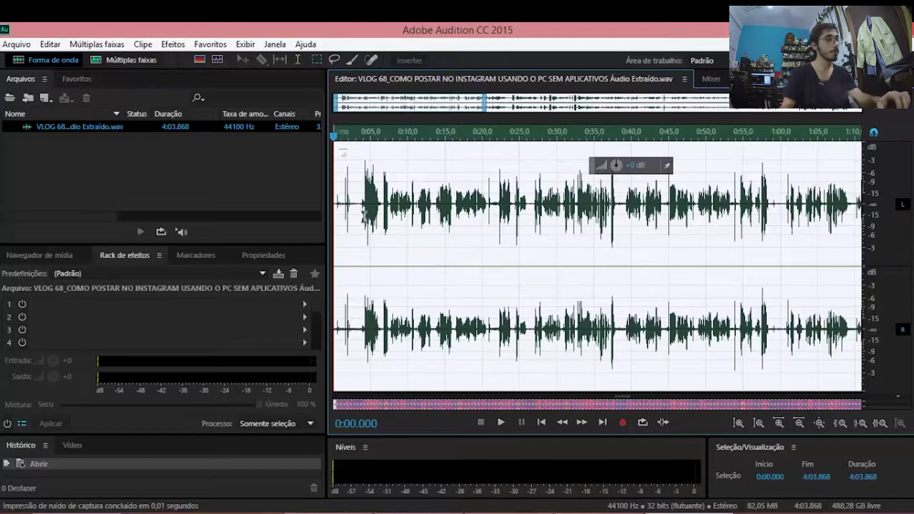
click(164, 48)
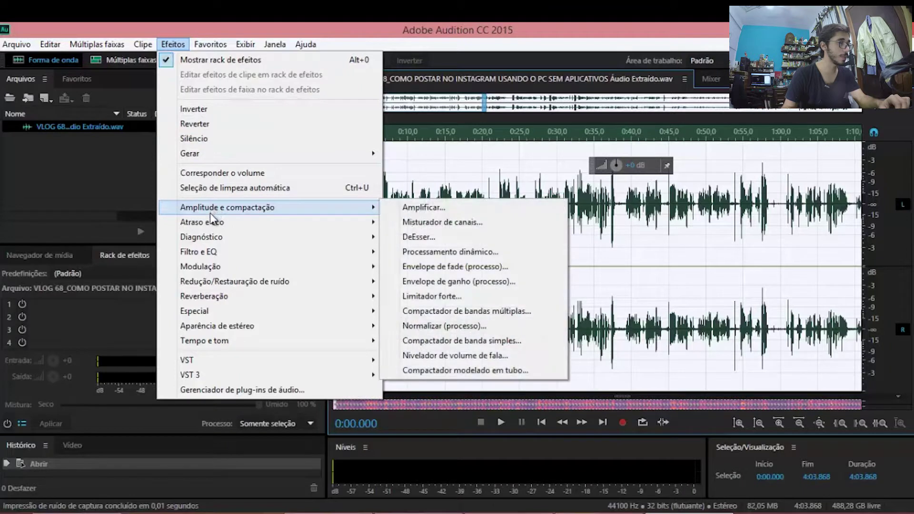
mouse_move(241, 286)
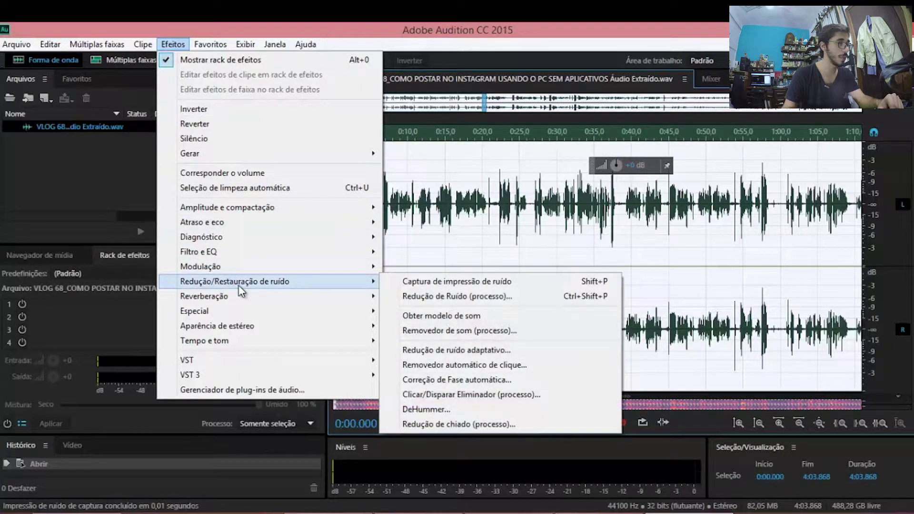
click(503, 305)
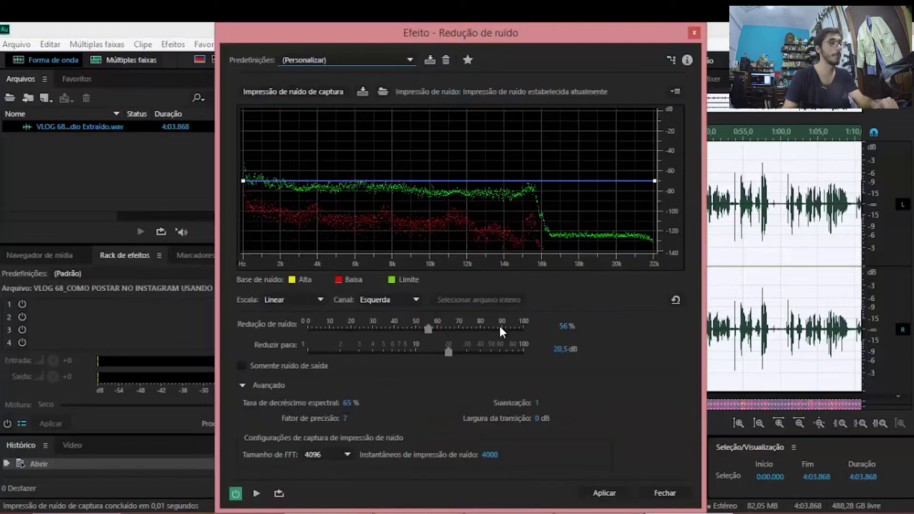
key(space)
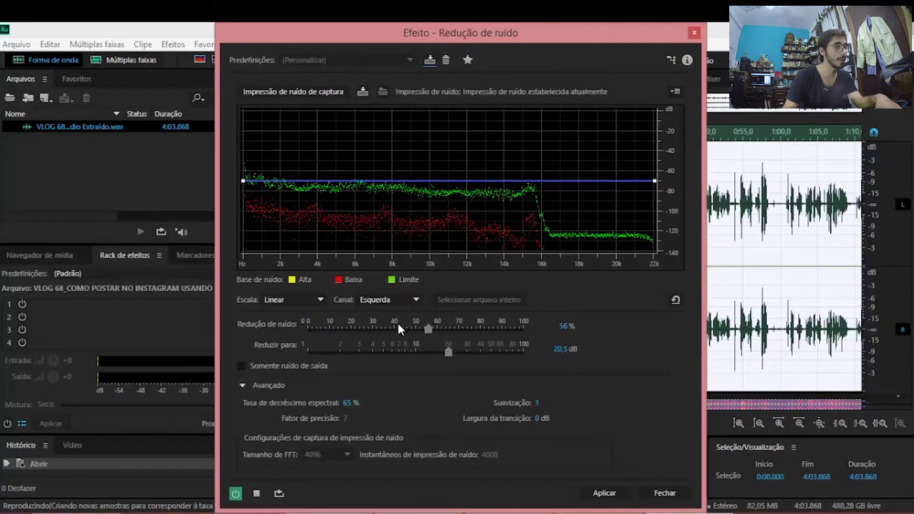
key(space)
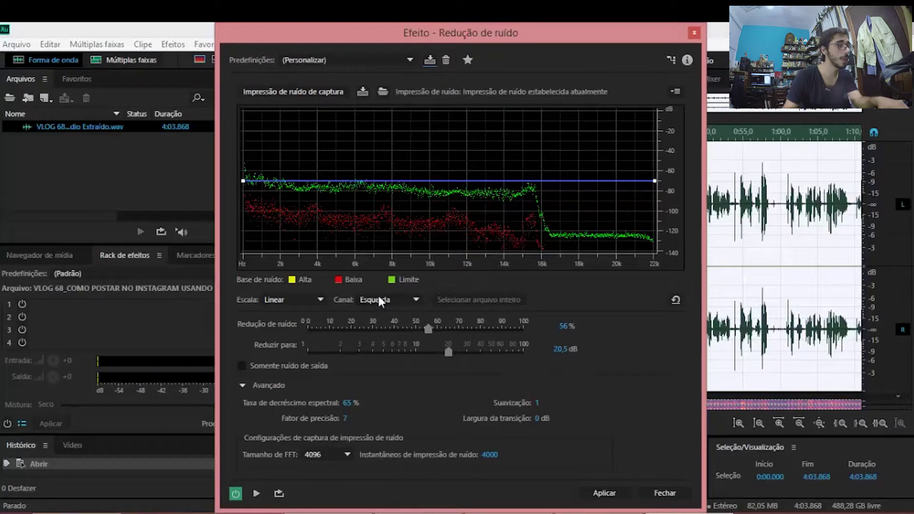
- Lower the noise reduction curve with control points between about 3 kHz and 15 kHz, down to about -90 to -106 dB, and preview it
drag(247, 181, 446, 212)
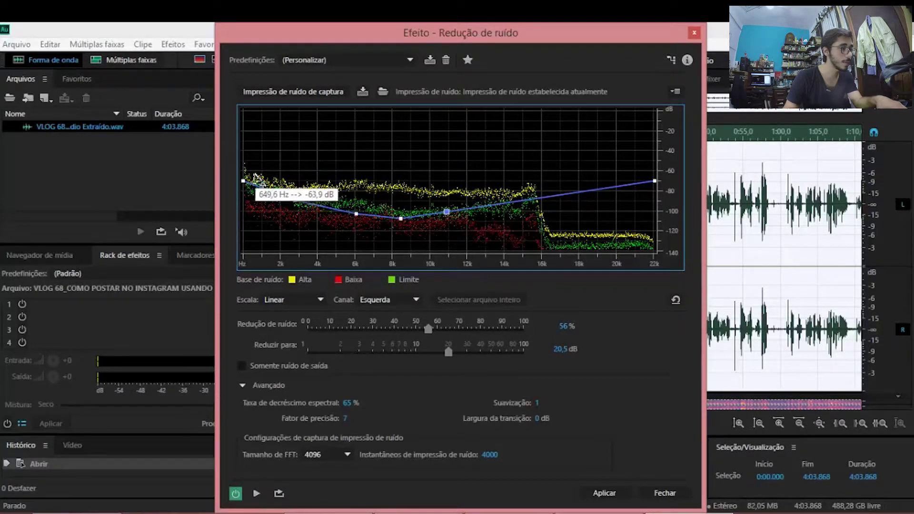
drag(489, 205, 529, 217)
click(528, 215)
click(530, 214)
key(space)
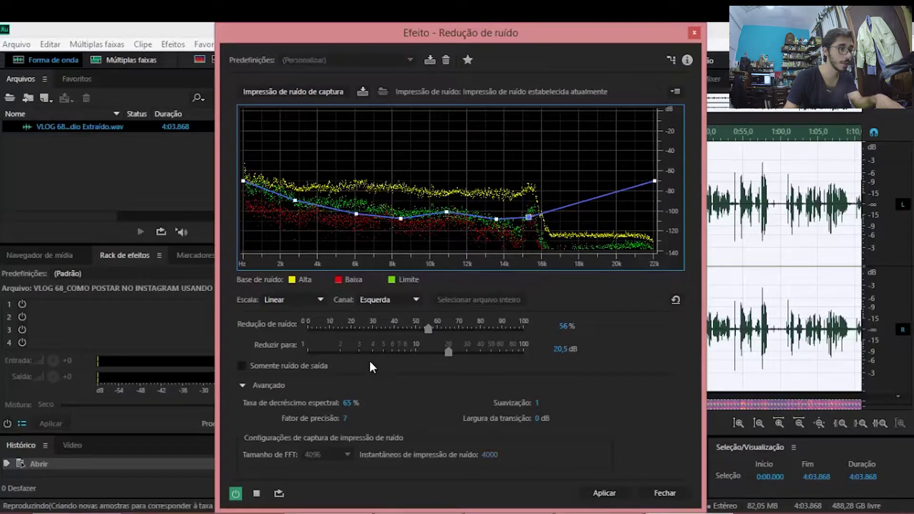
click(258, 493)
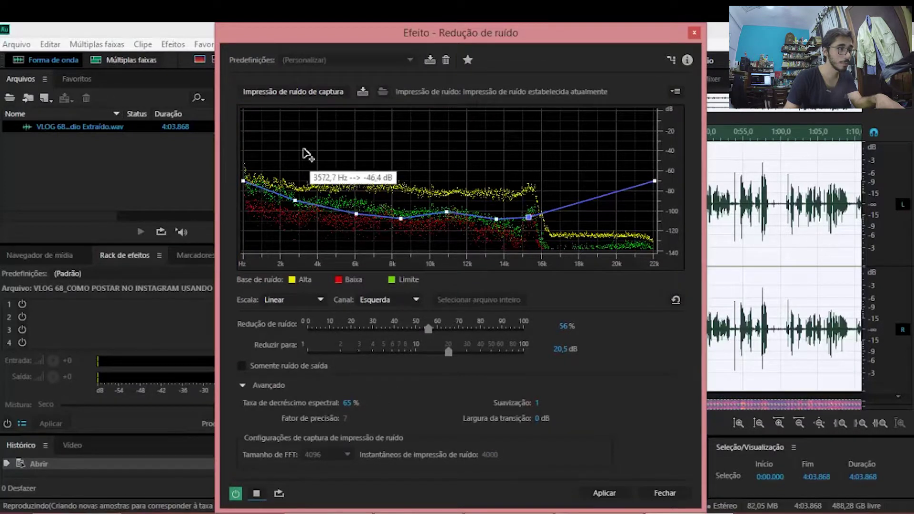
- Set noise reduction to 81% and the reduction amount to 100 dB, previewing the audio with these settings
mouse_move(498, 38)
mouse_down()
mouse_move(372, 47)
mouse_move(497, 38)
mouse_move(489, 38)
mouse_up()
drag(419, 329, 557, 337)
key(space)
mouse_move(476, 328)
mouse_down()
mouse_move(429, 328)
mouse_move(488, 333)
mouse_move(473, 332)
mouse_up()
key(space)
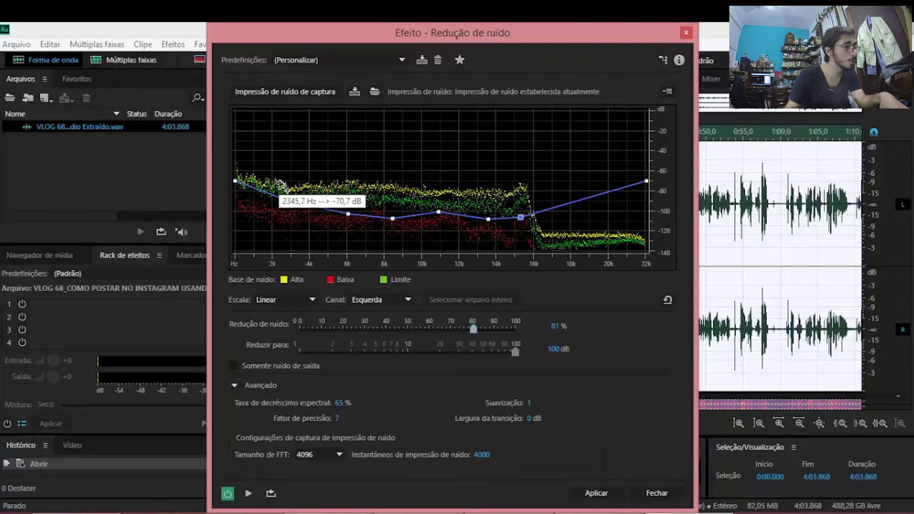
- Raise the noise reduction curve between about 3 kHz and 15 kHz to about -84 to -94 dB, adding a control point near 12 kHz
click(236, 181)
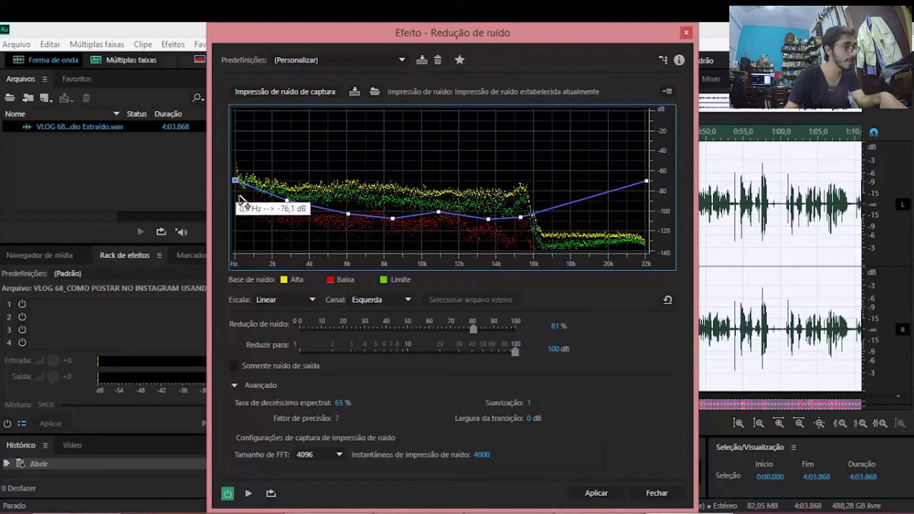
drag(288, 202, 290, 196)
drag(350, 218, 352, 195)
drag(392, 218, 445, 196)
click(464, 199)
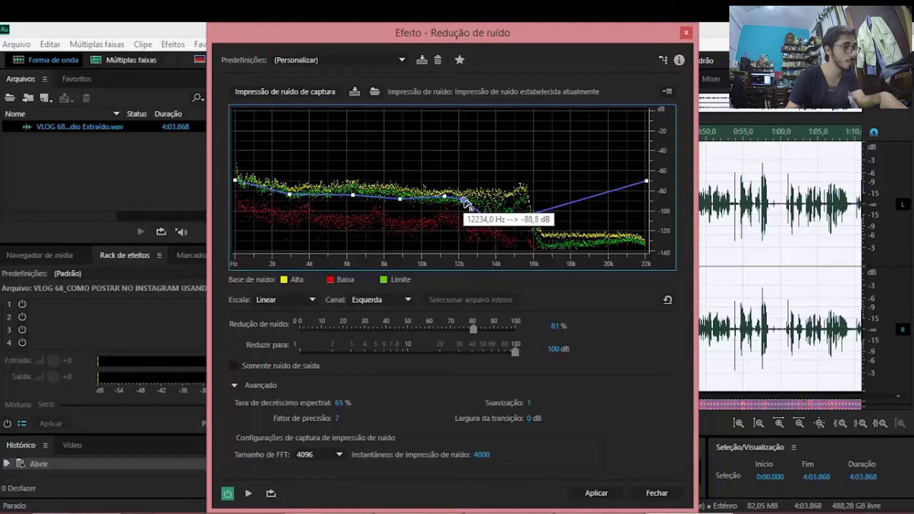
drag(486, 219, 521, 200)
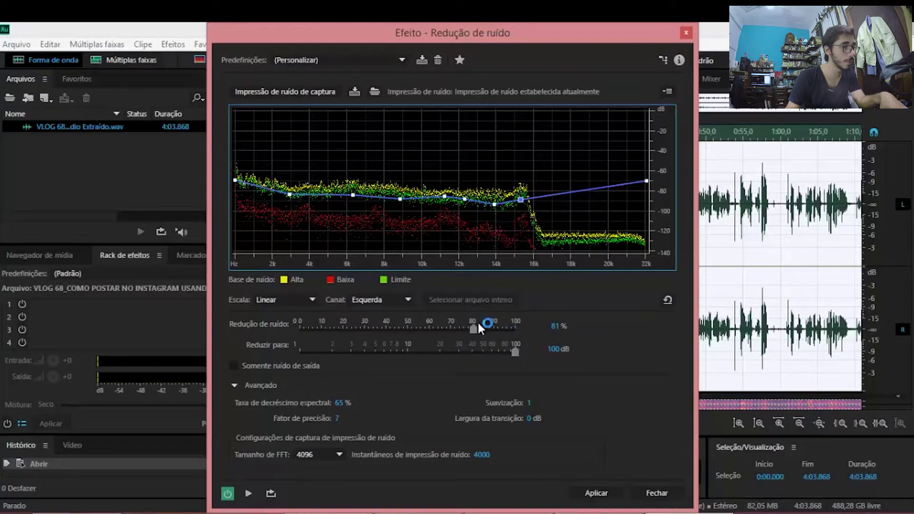
- Set noise reduction to 86% and preview the audio
drag(476, 329, 487, 309)
key(space)
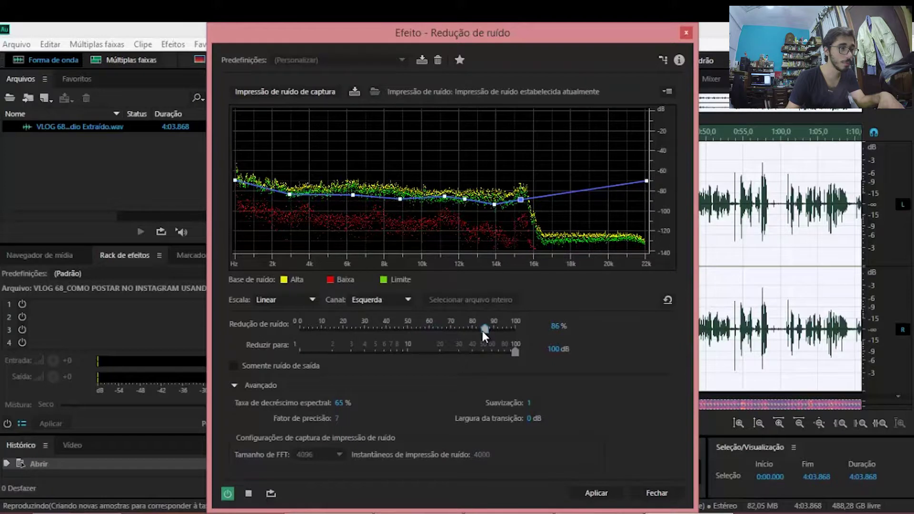
click(247, 494)
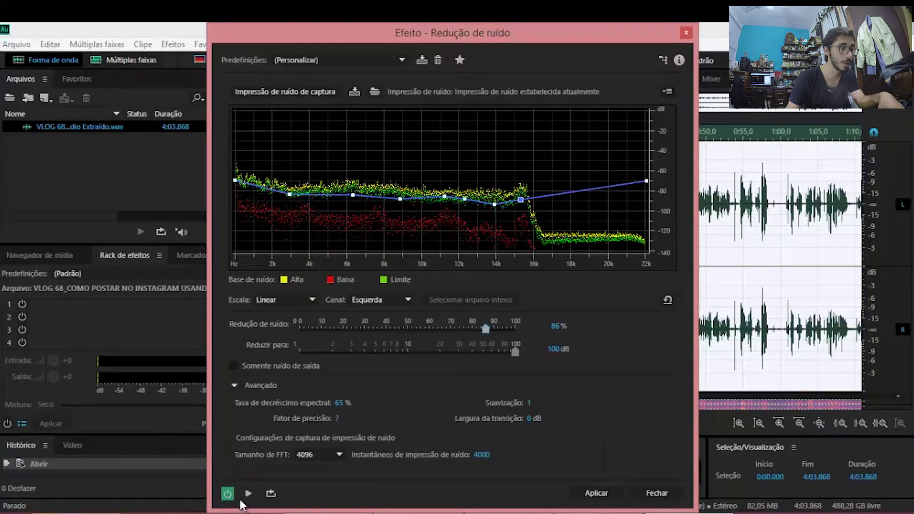
- Compare the preview with the Noise Reduction effect bypassed and with it enabled
key(space)
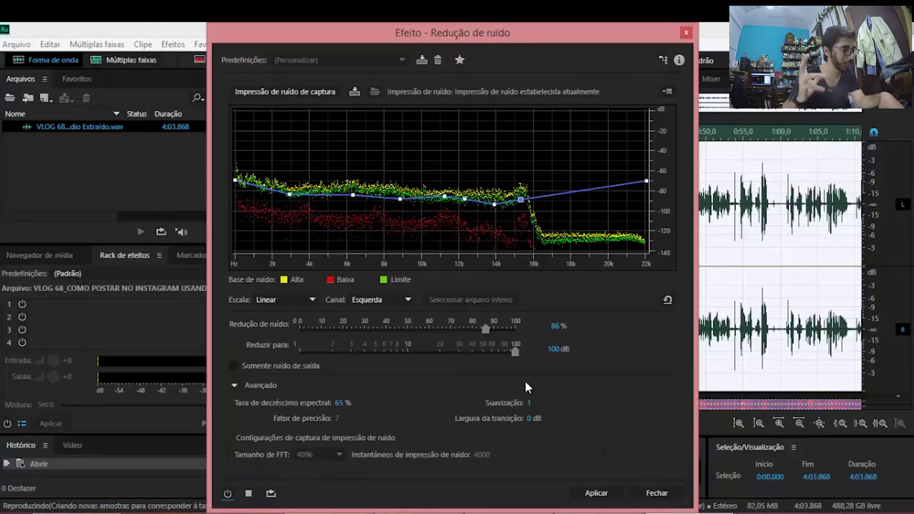
key(space)
click(228, 495)
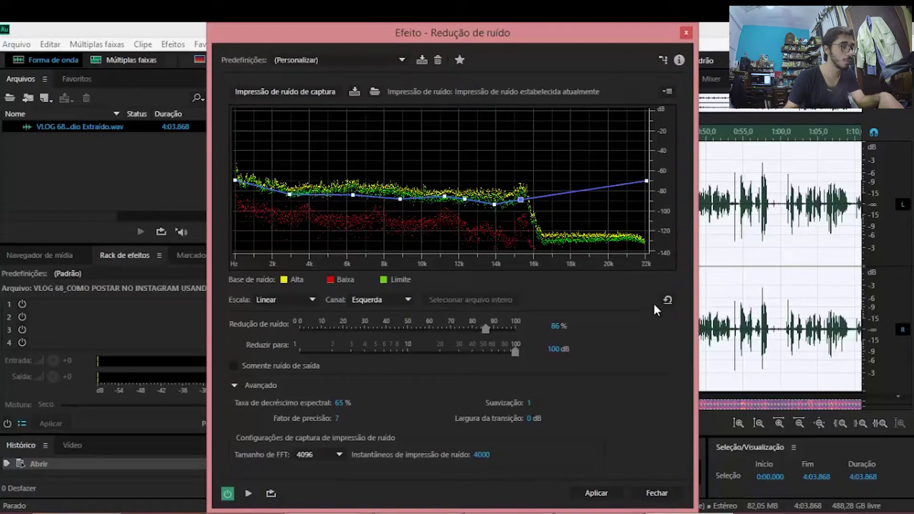
key(space)
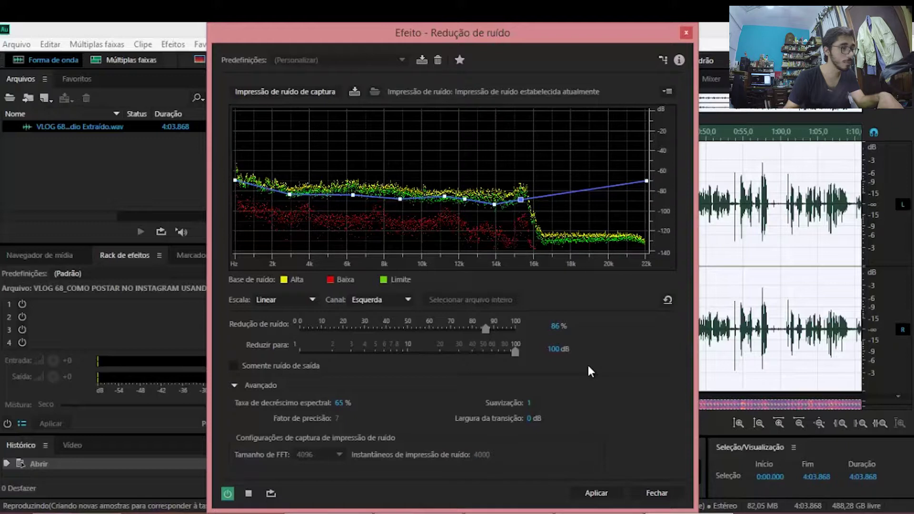
key(space)
- Apply the effect with 83% noise reduction and the curve raised to about -70 dB from about 17 kHz upward
drag(493, 334, 480, 332)
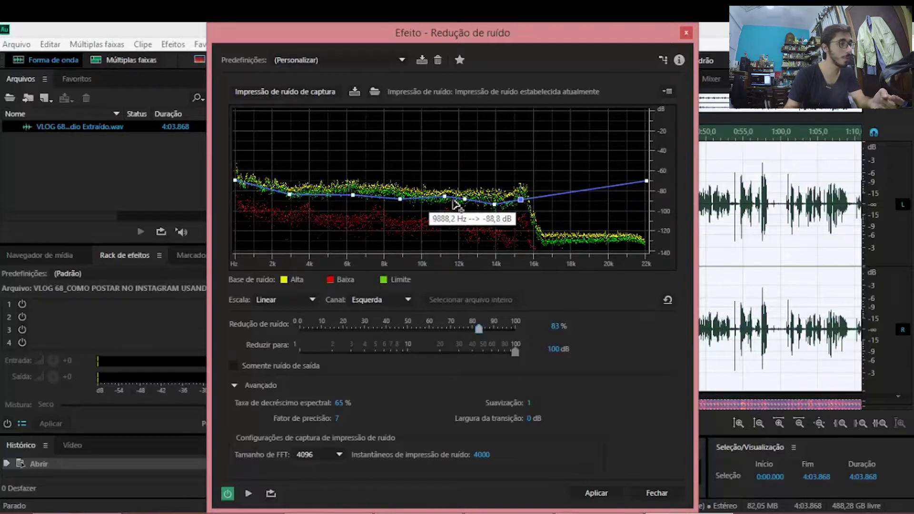
drag(582, 191, 559, 180)
click(612, 181)
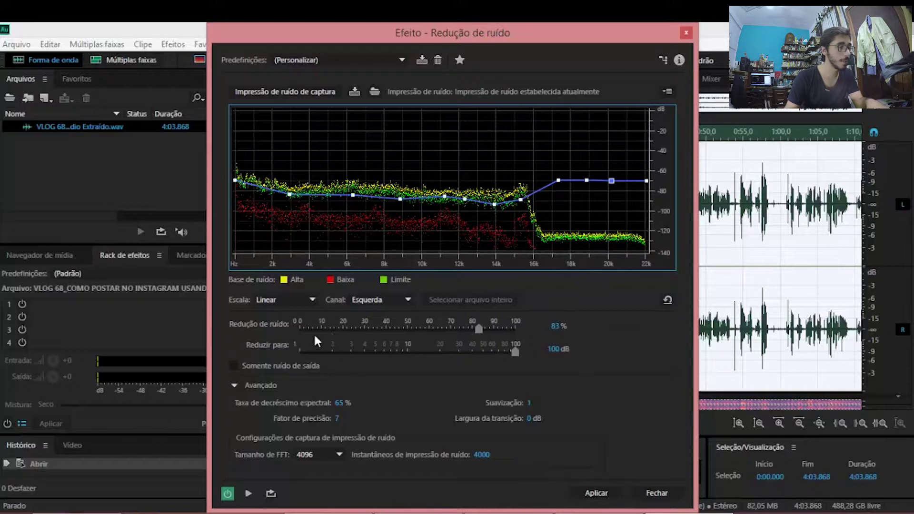
click(597, 494)
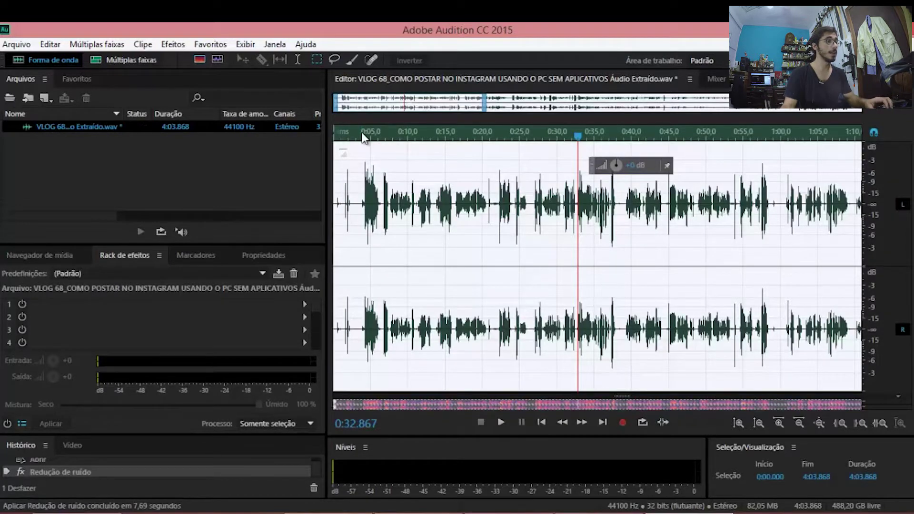
- Play the processed audio from the start and replay its opening passage to judge the result
drag(363, 138, 324, 138)
key(space)
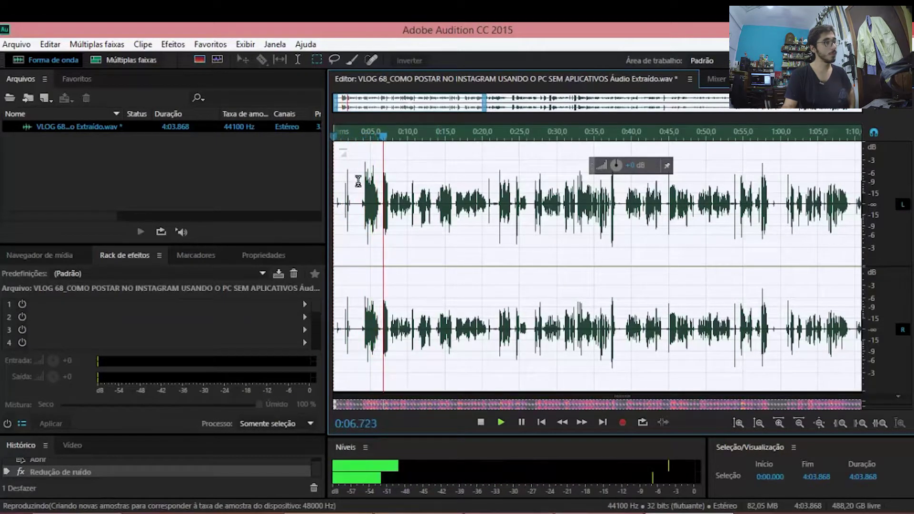
click(401, 140)
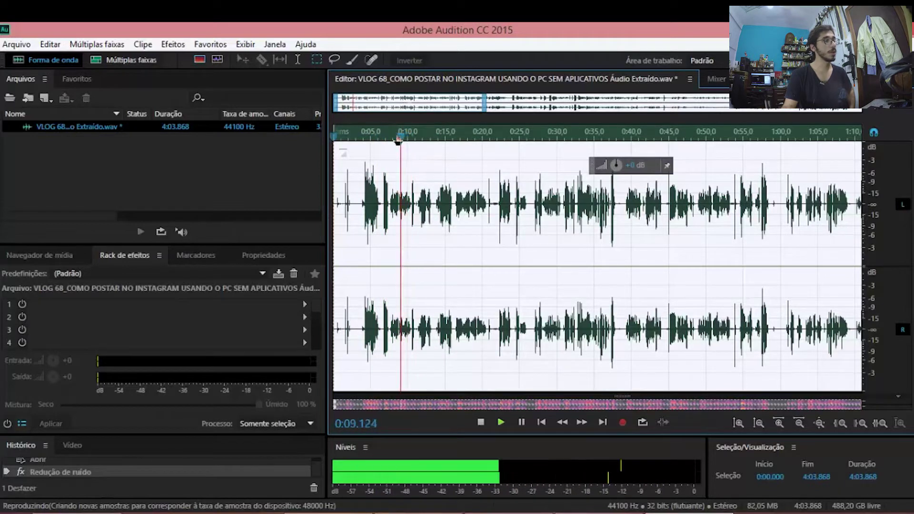
click(351, 138)
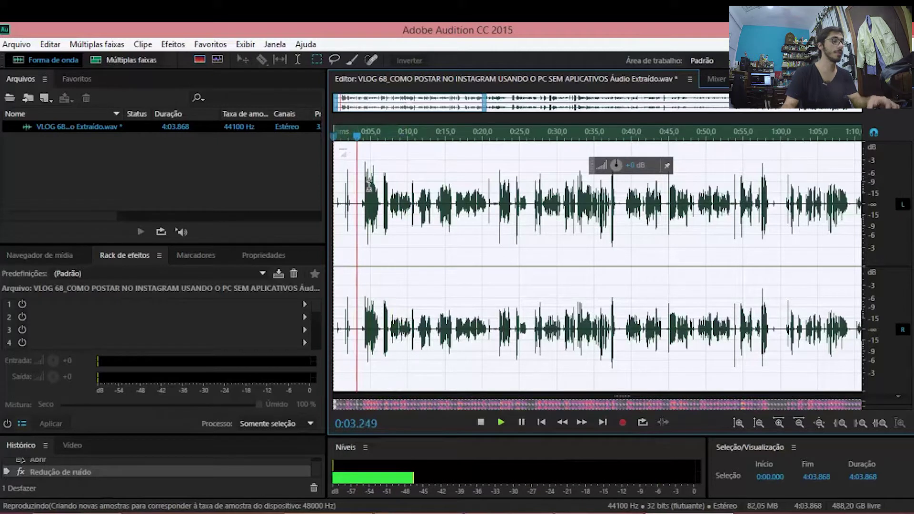
- Examine and play the quiet gaps between phrases in the first seconds, including the passage from 0:02.000 to 0:03.534
scroll(367, 183, up, 5)
key(space)
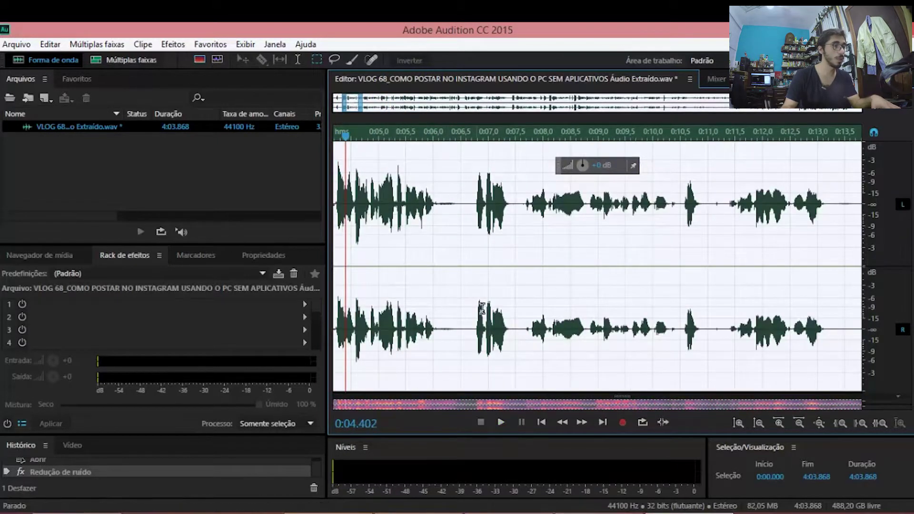
click(434, 140)
key(space)
key(space)
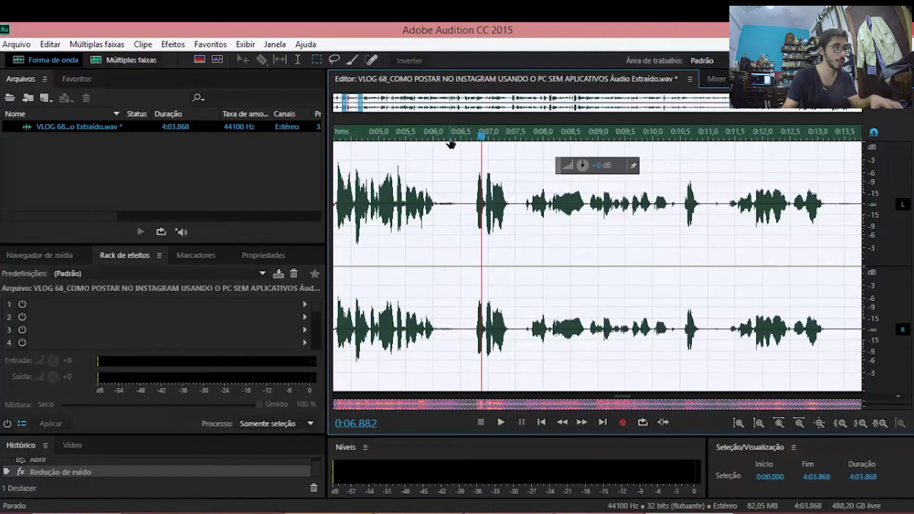
scroll(457, 216, down, 2)
scroll(457, 217, down, 2)
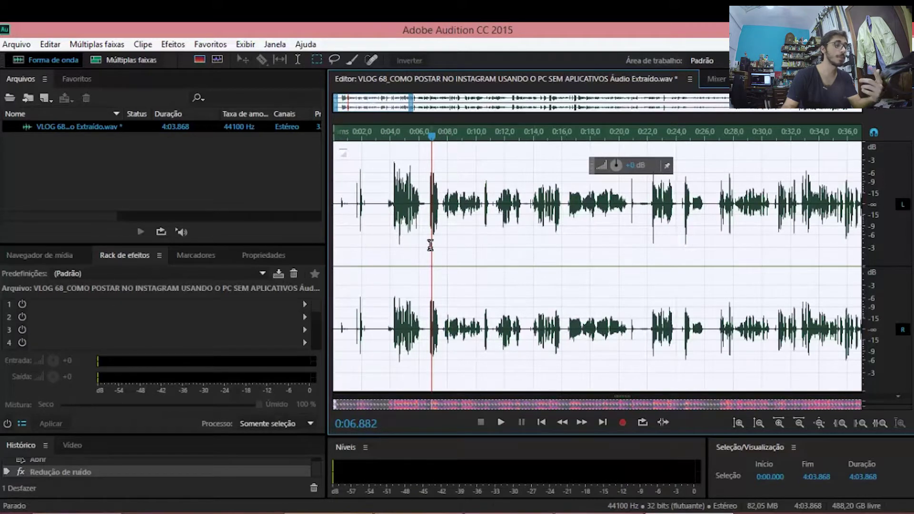
drag(384, 212, 363, 209)
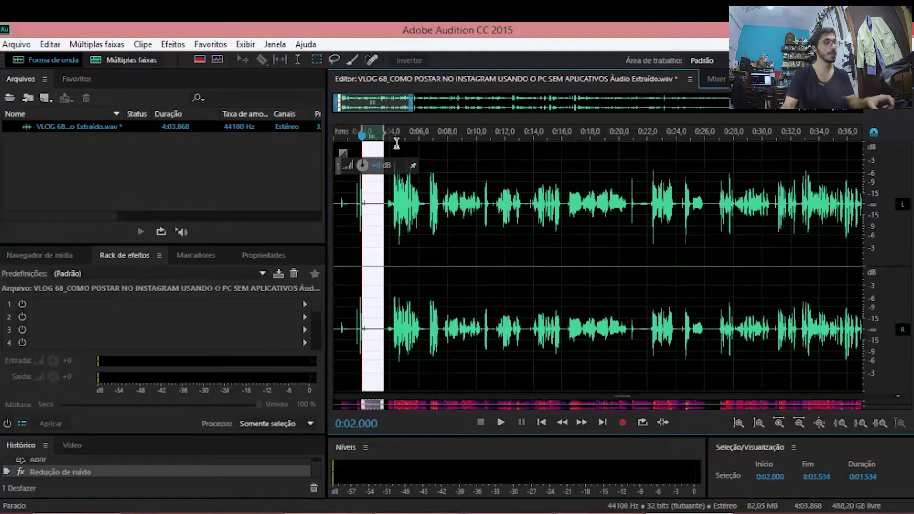
key(ctrl+a)
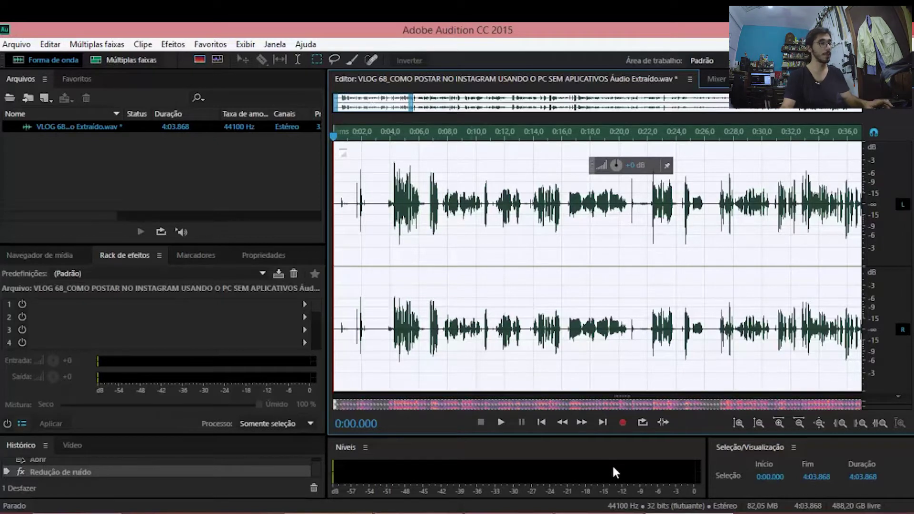
- Close the extracted audio file with its changes saved and switch to Premiere Pro
key(ctrl+w)
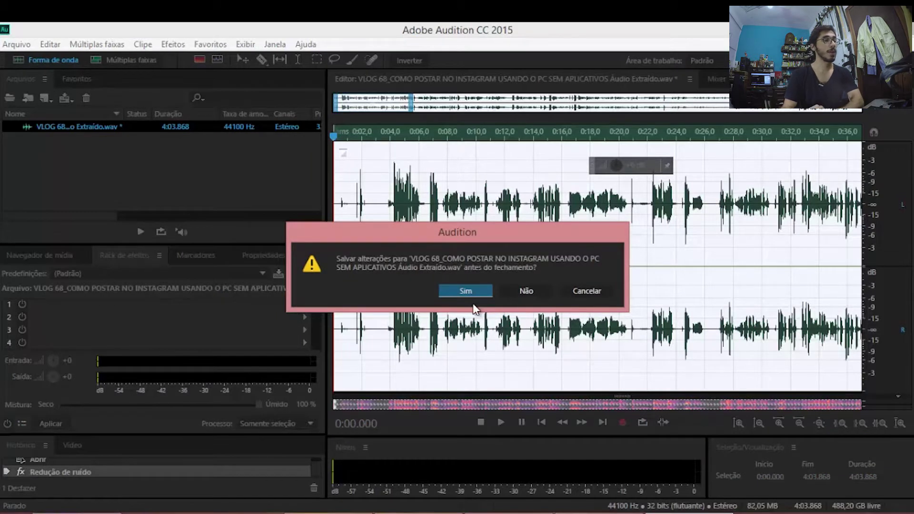
click(474, 291)
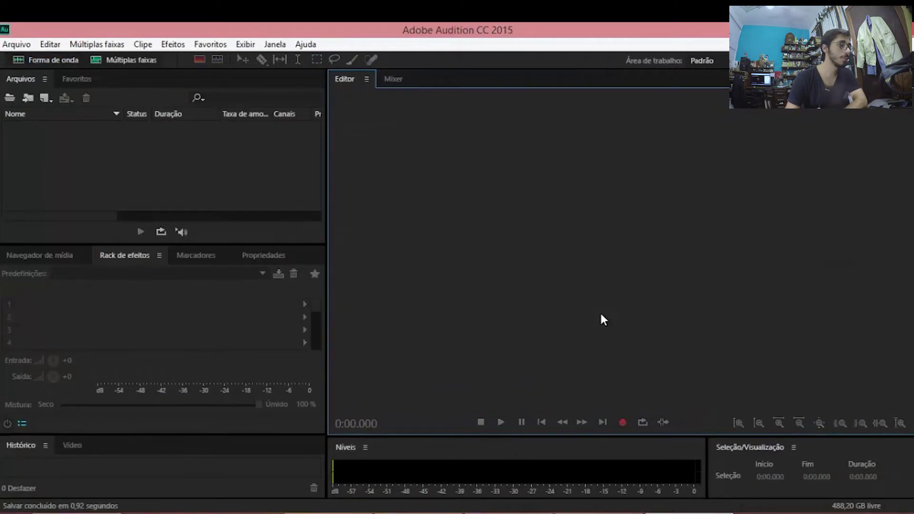
key(alt+Tab)
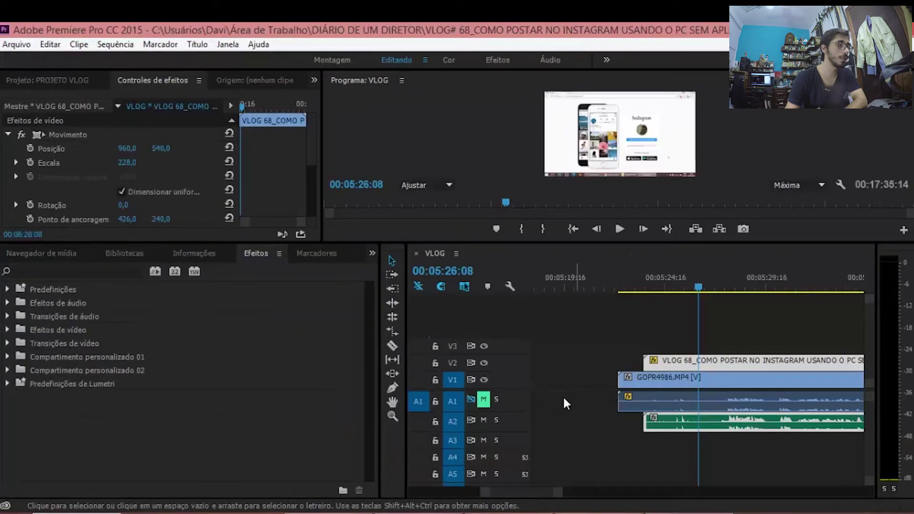
key(alt+Tab)
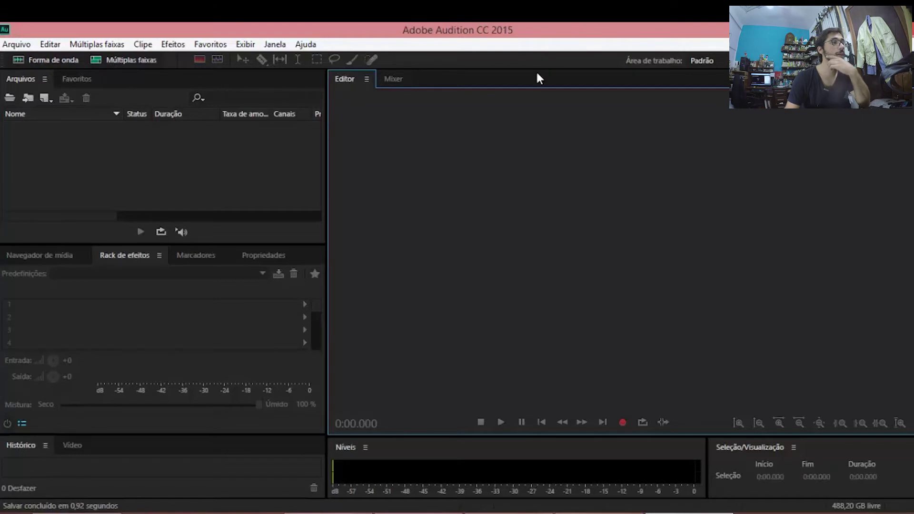
key(alt+Tab)
- Play the VLOG sequence from about 00:05:24:12 and through the following speech up to about 00:05:32:06 to check the cleaned audio
click(681, 293)
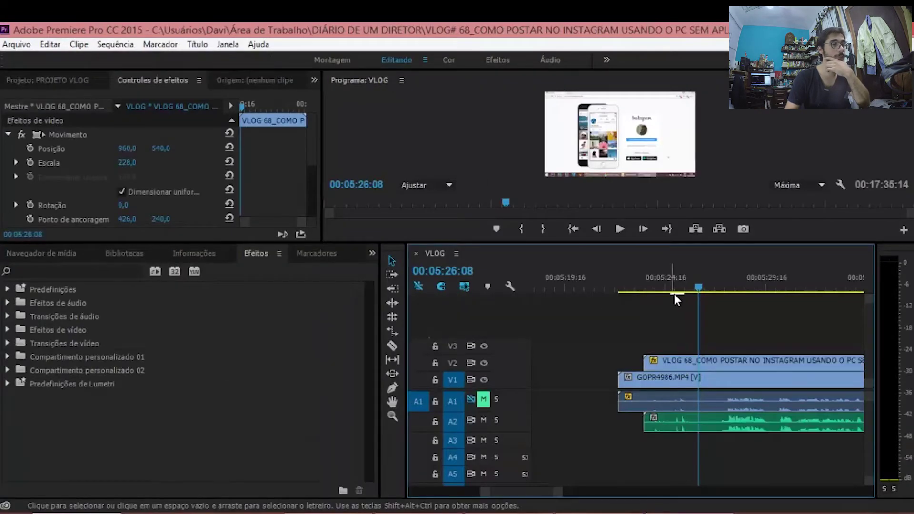
click(663, 288)
click(619, 229)
click(619, 229)
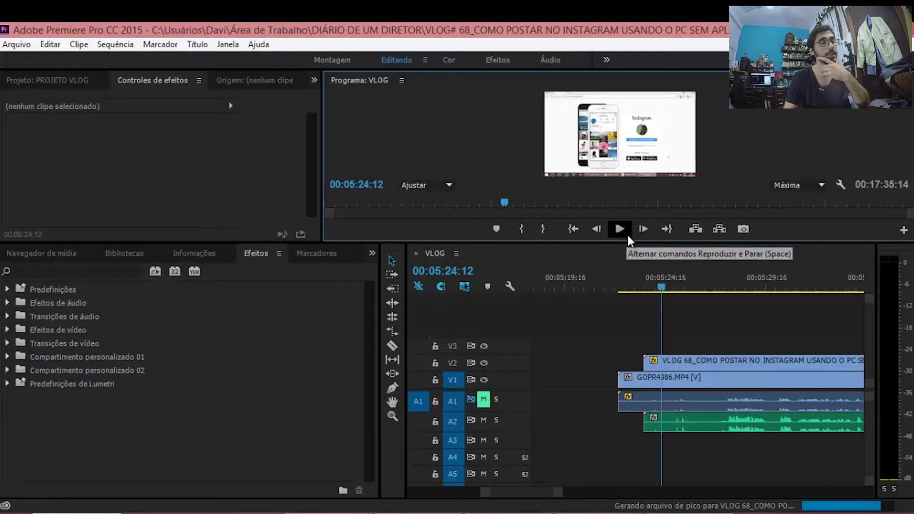
drag(665, 287, 721, 299)
click(621, 233)
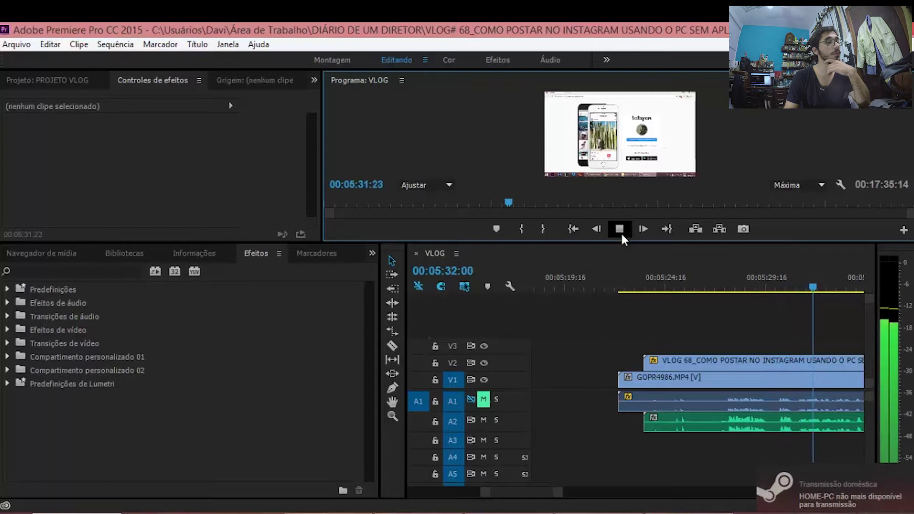
click(621, 232)
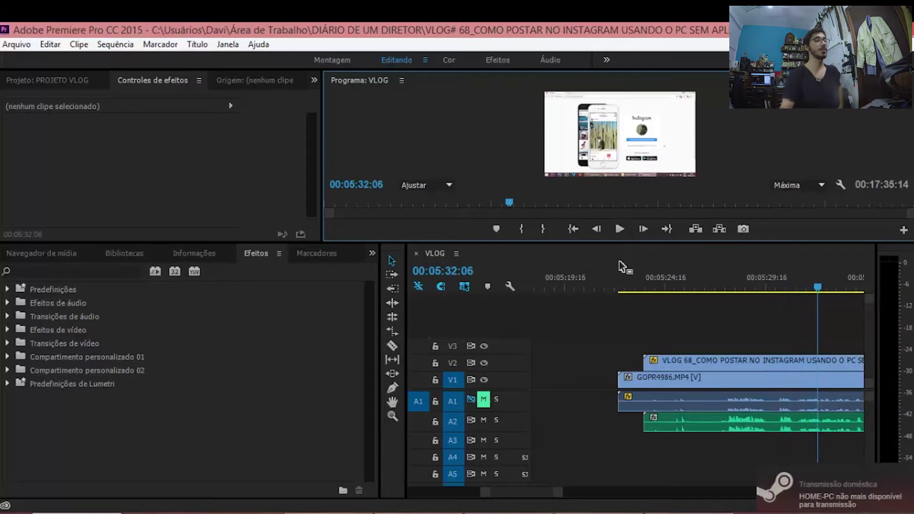